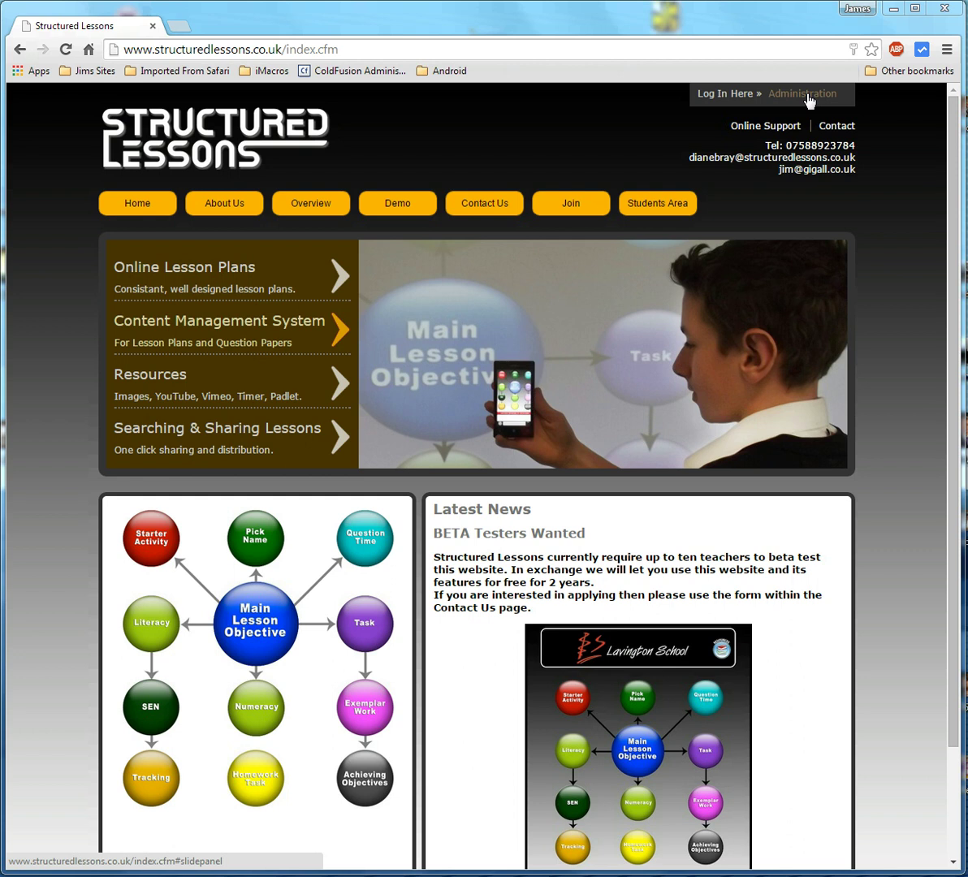
# - Log in to Teacher Administration with the username TeacherA and the account password
pyautogui.click(807, 98)
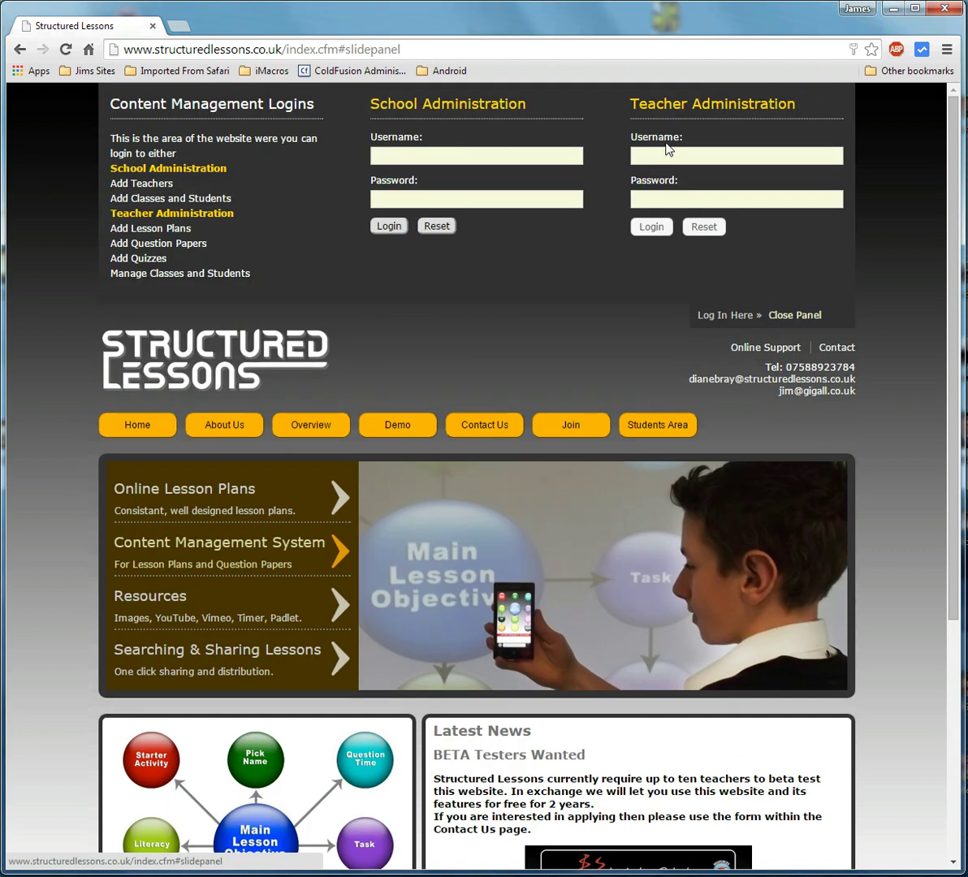
pyautogui.click(711, 156)
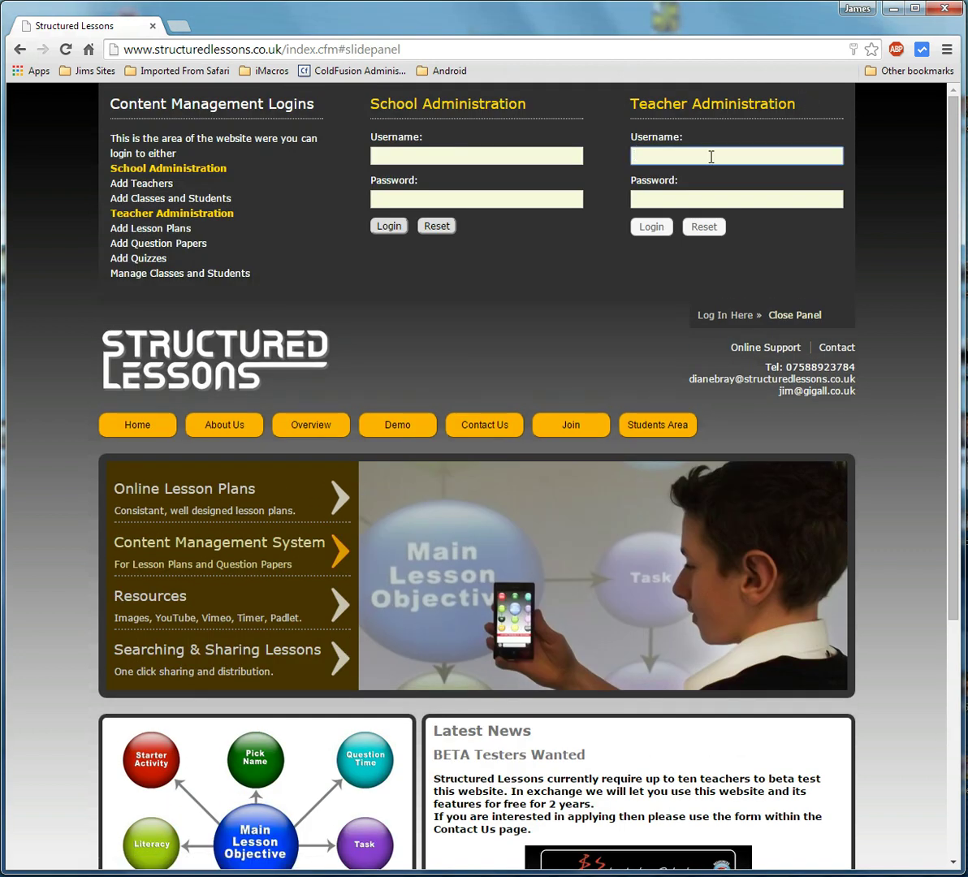
pyautogui.write('TeacherA')
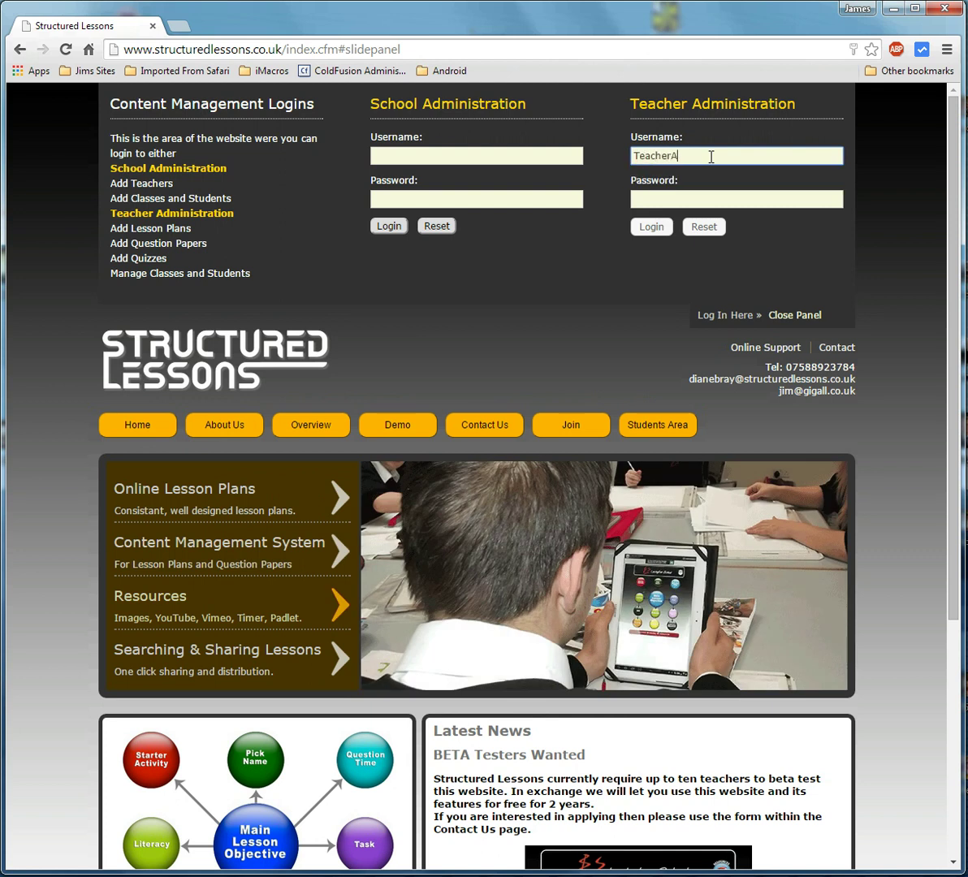
pyautogui.click(641, 199)
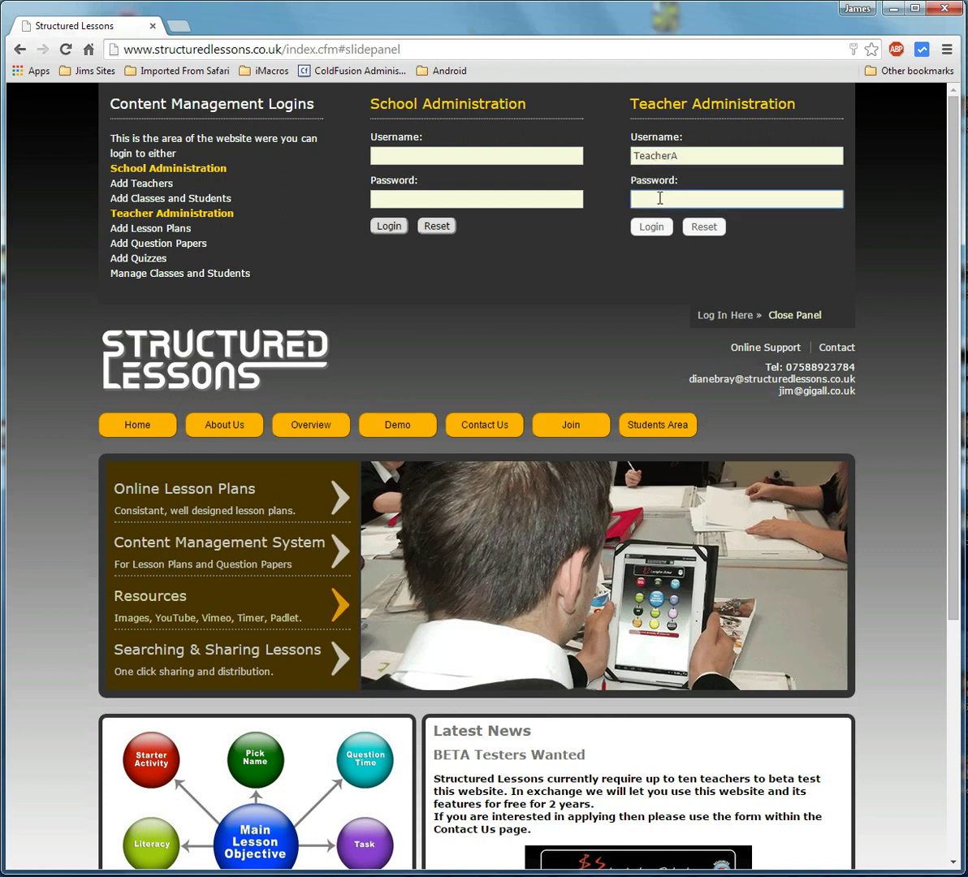
pyautogui.write('••••••••')
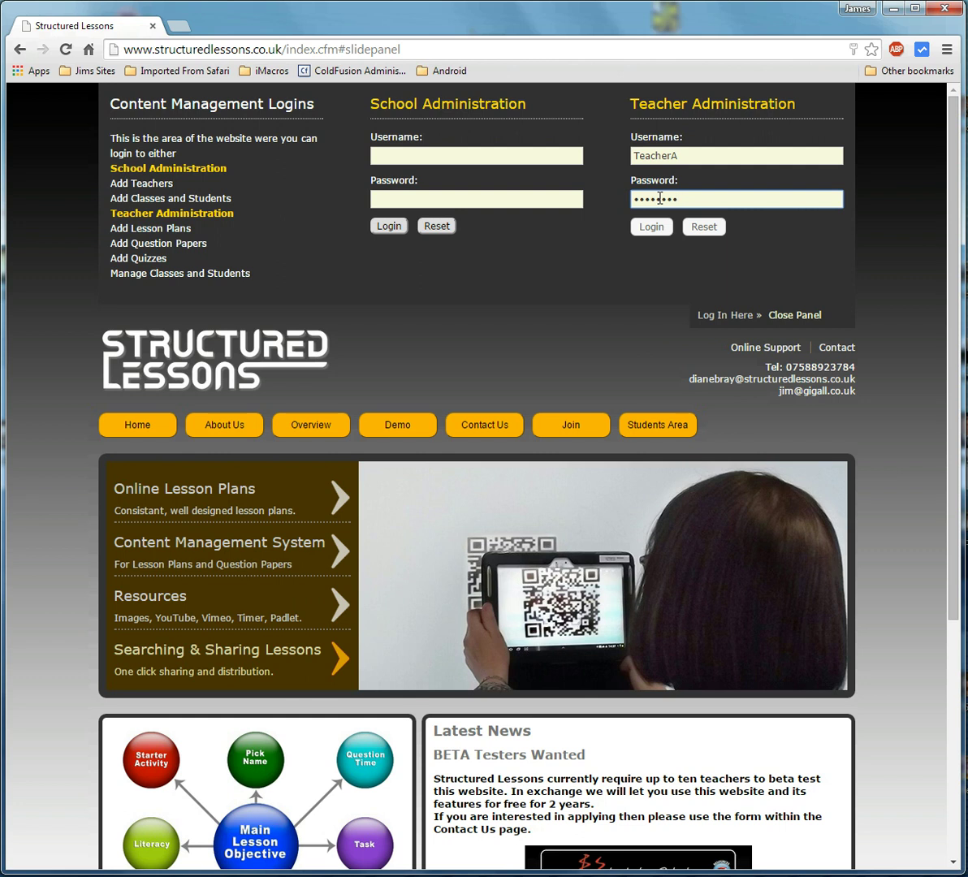
pyautogui.click(651, 226)
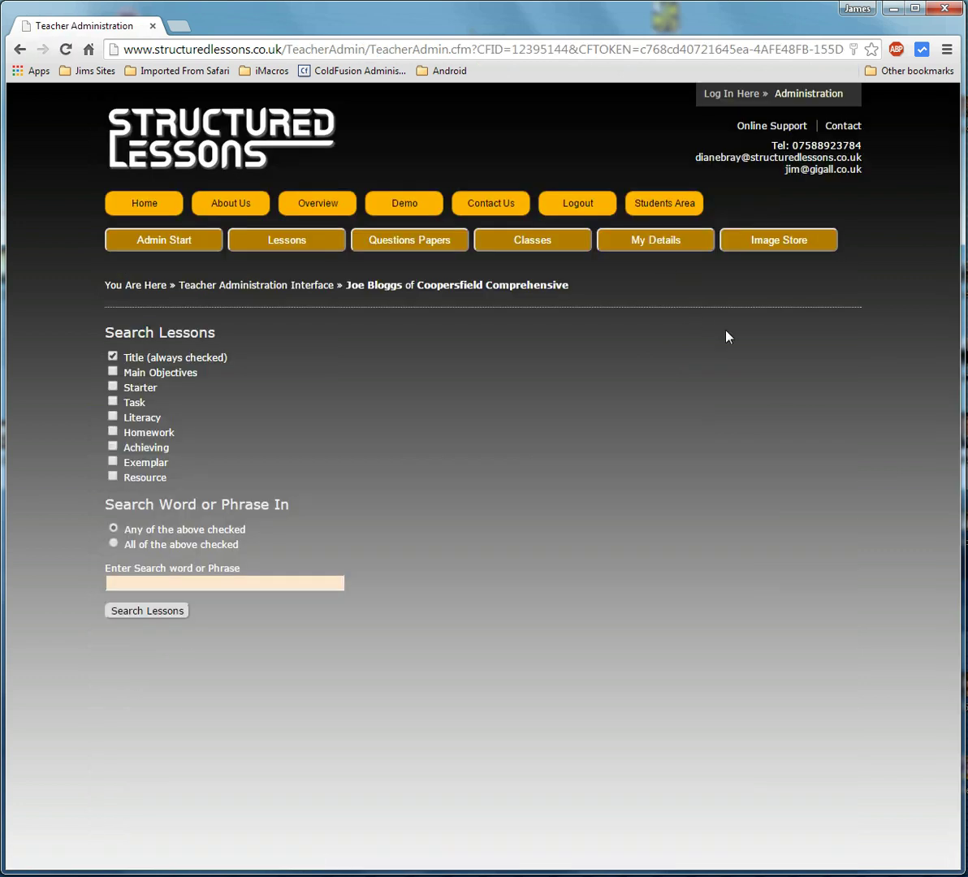
# - Add a new class named 10A with class year 10 and class grade A, and save it
pyautogui.click(533, 246)
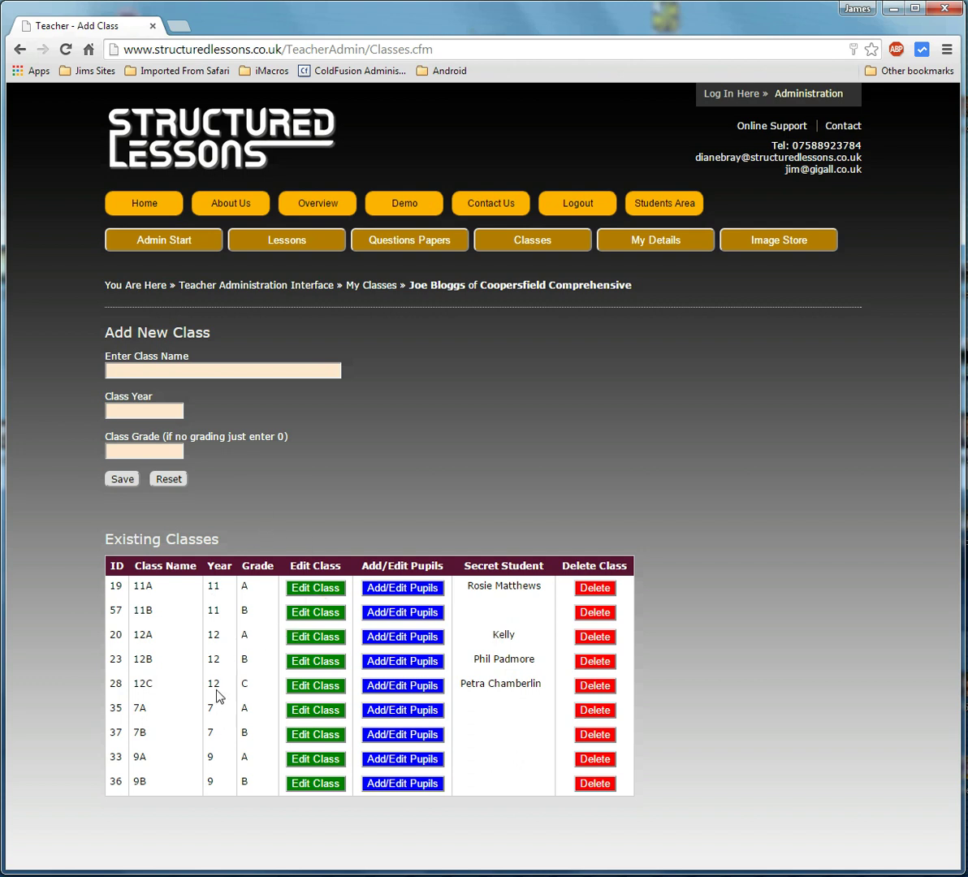
pyautogui.click(143, 370)
pyautogui.write('10A')
pyautogui.click(133, 411)
pyautogui.write('10')
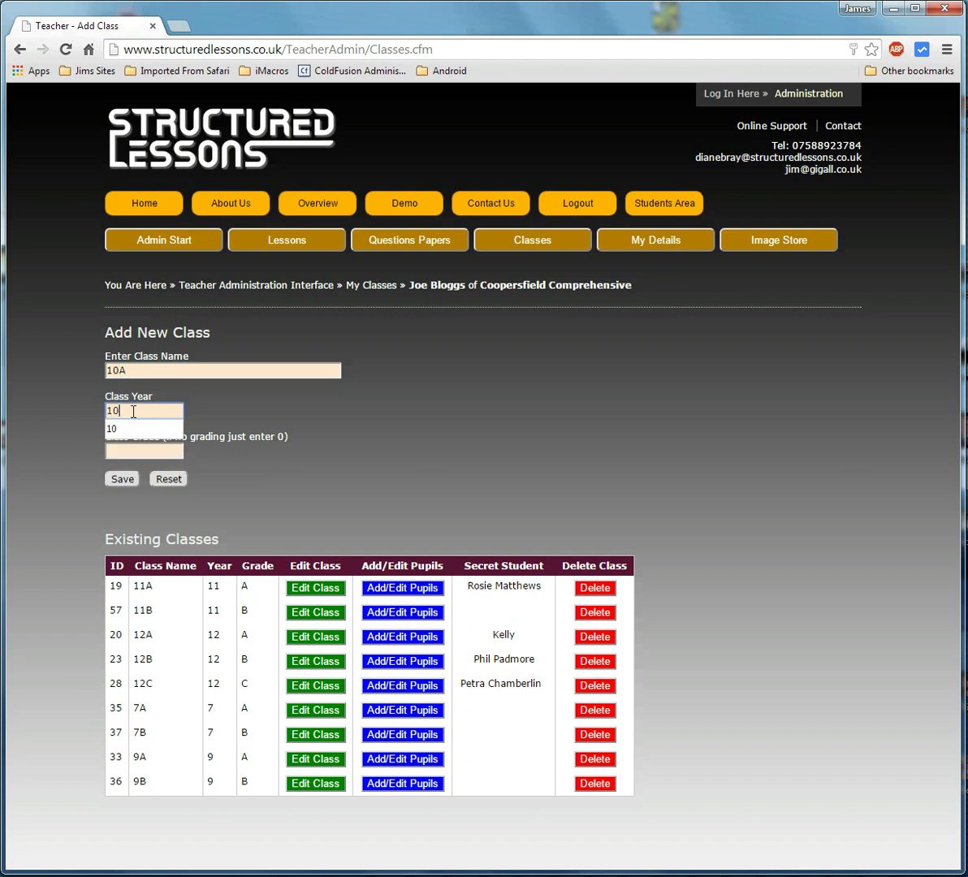
pyautogui.click(162, 453)
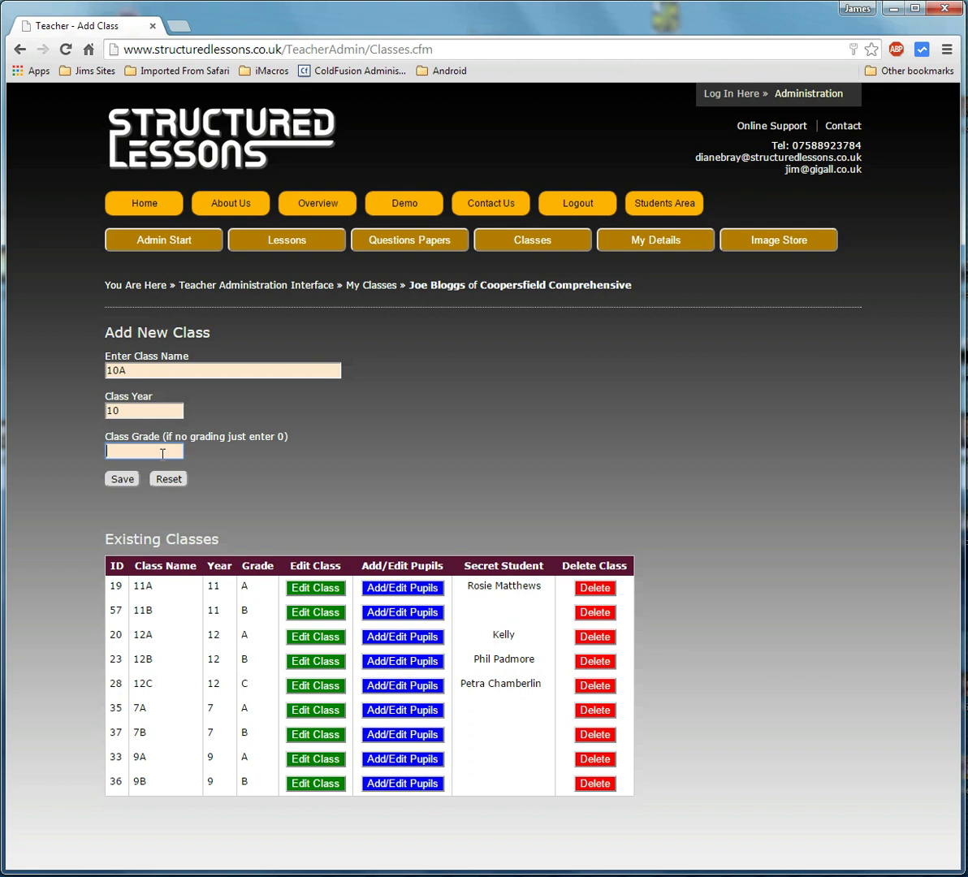
pyautogui.write('A')
pyautogui.click(284, 476)
pyautogui.click(124, 479)
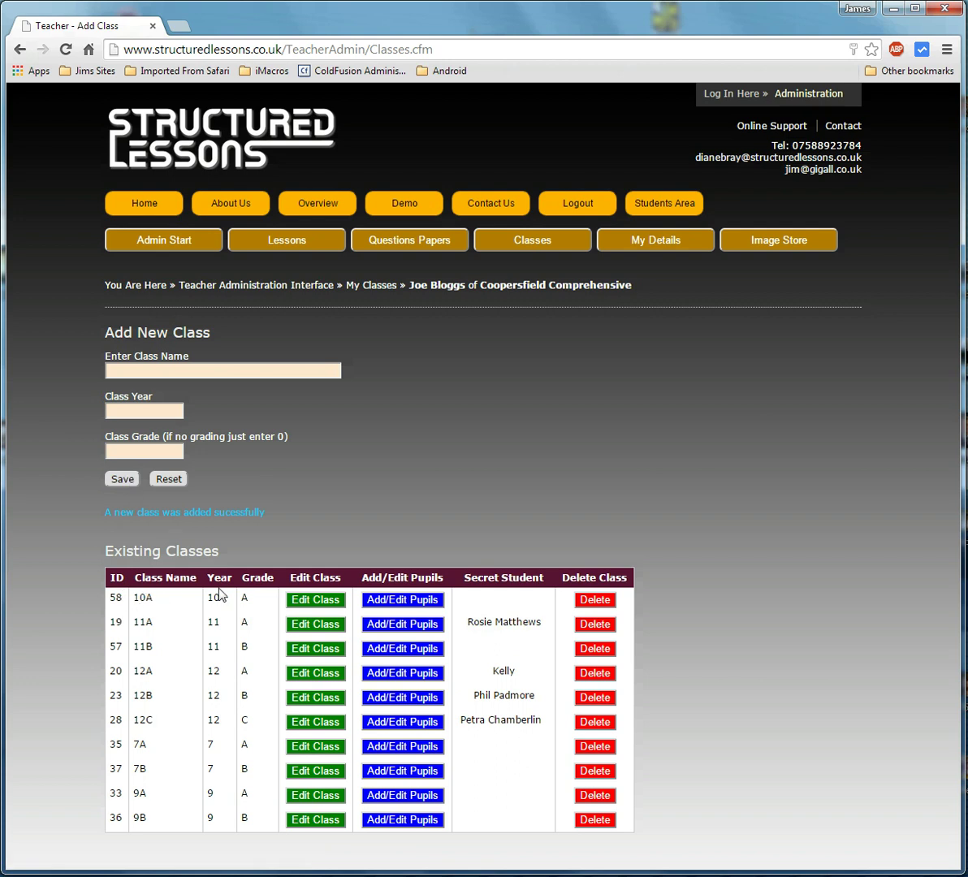
# - Add a single pupil to class 10A by entering the pupil's full name and submitting the new pupil
pyautogui.click(406, 600)
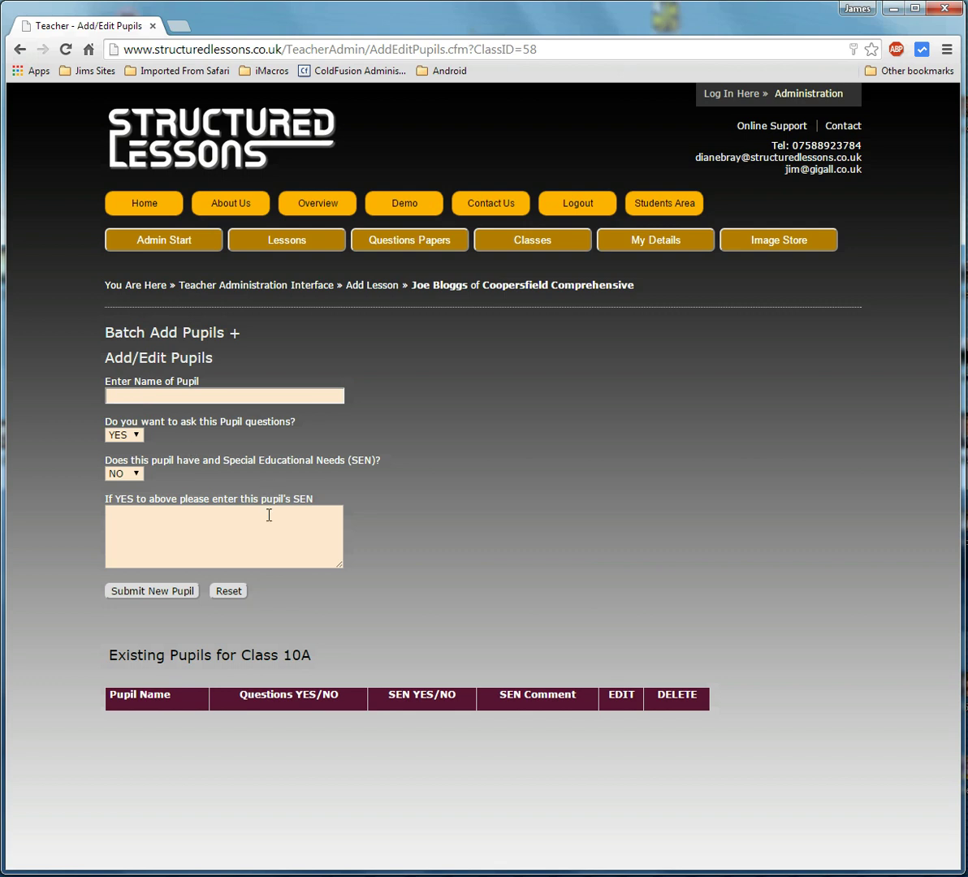
pyautogui.click(140, 394)
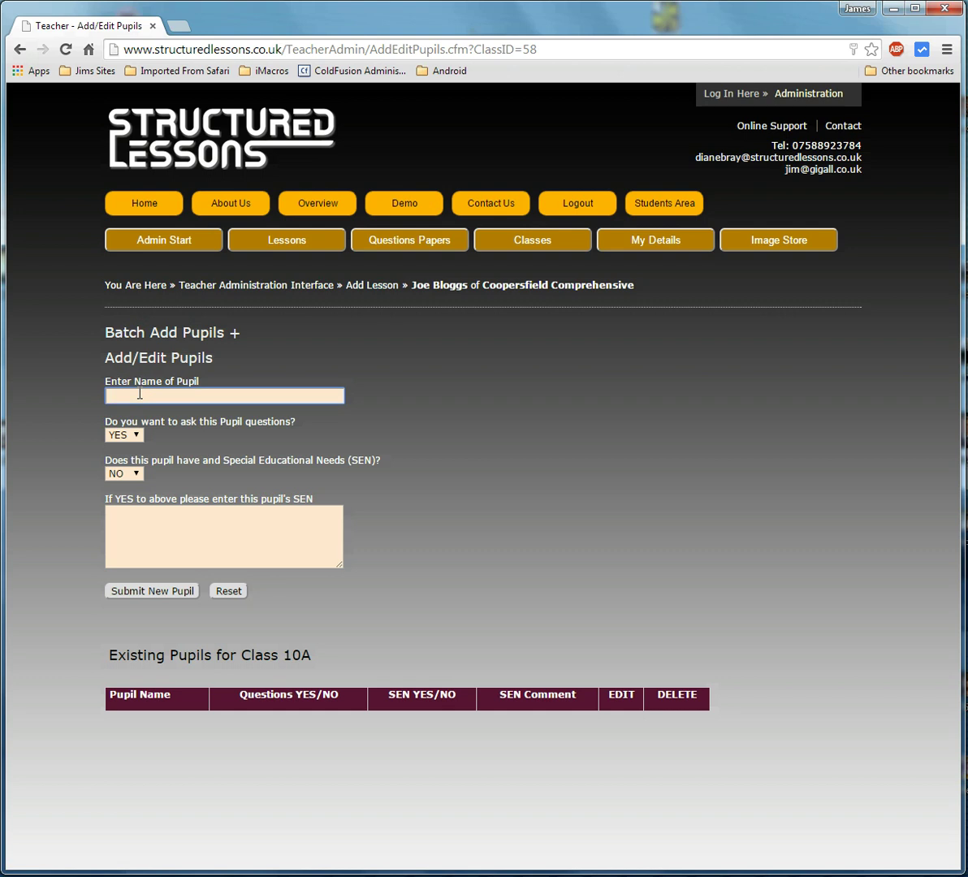
pyautogui.write('Tommy')
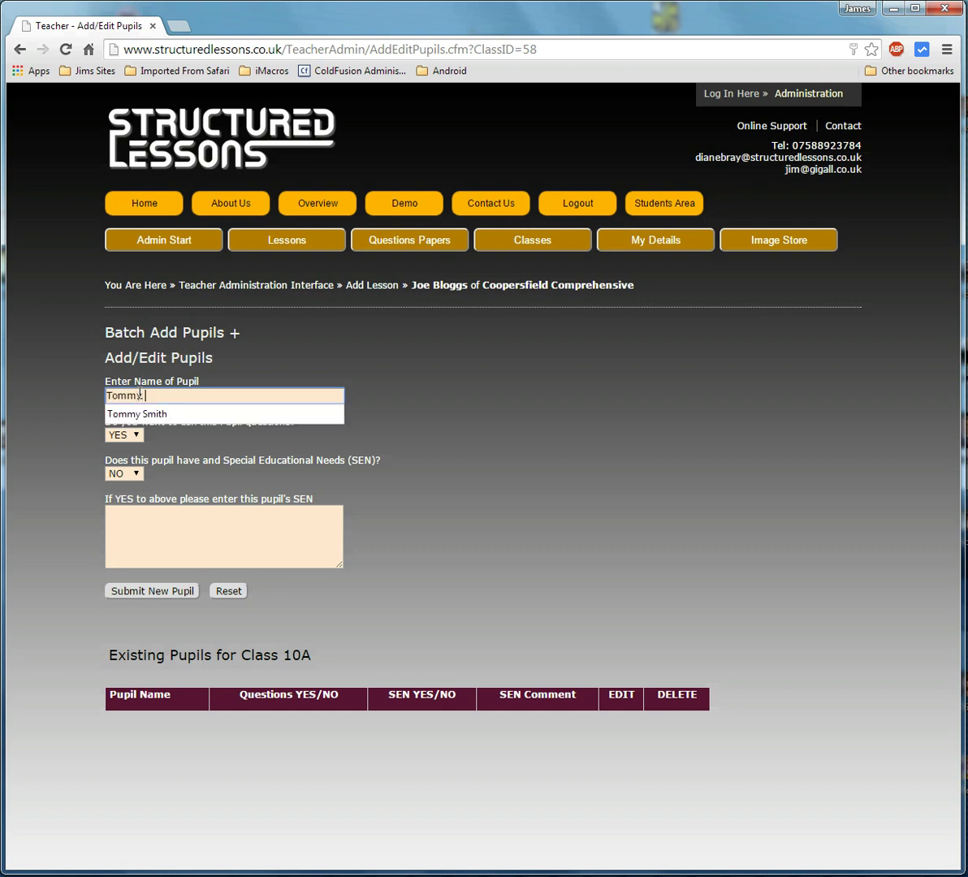
pyautogui.click(138, 414)
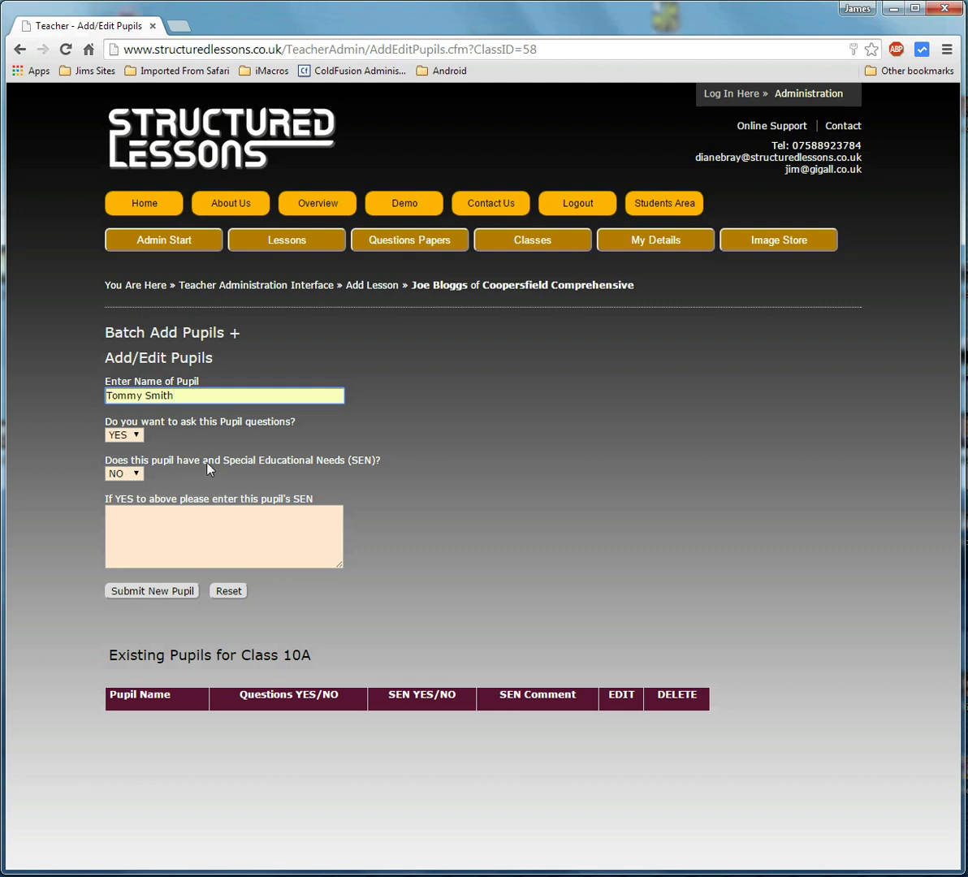
pyautogui.click(153, 592)
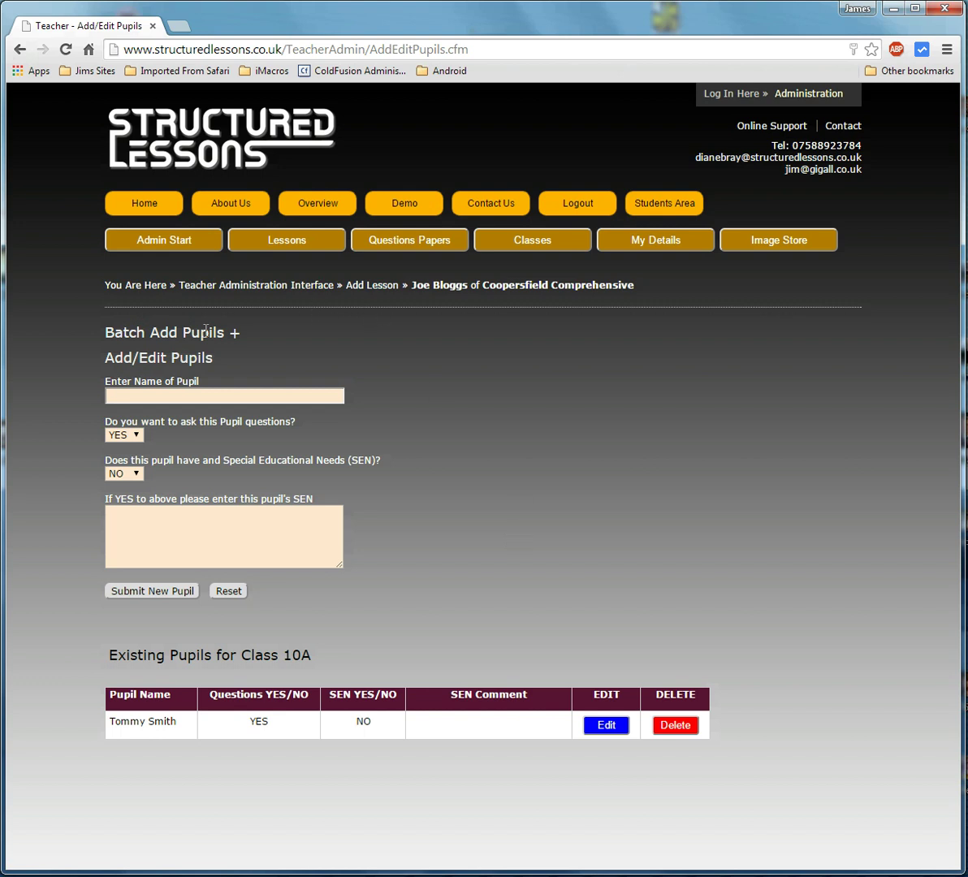
# - Expand the batch pupil entry for class 10A and copy all the names from listofnames1.txt in Notepad
pyautogui.click(234, 335)
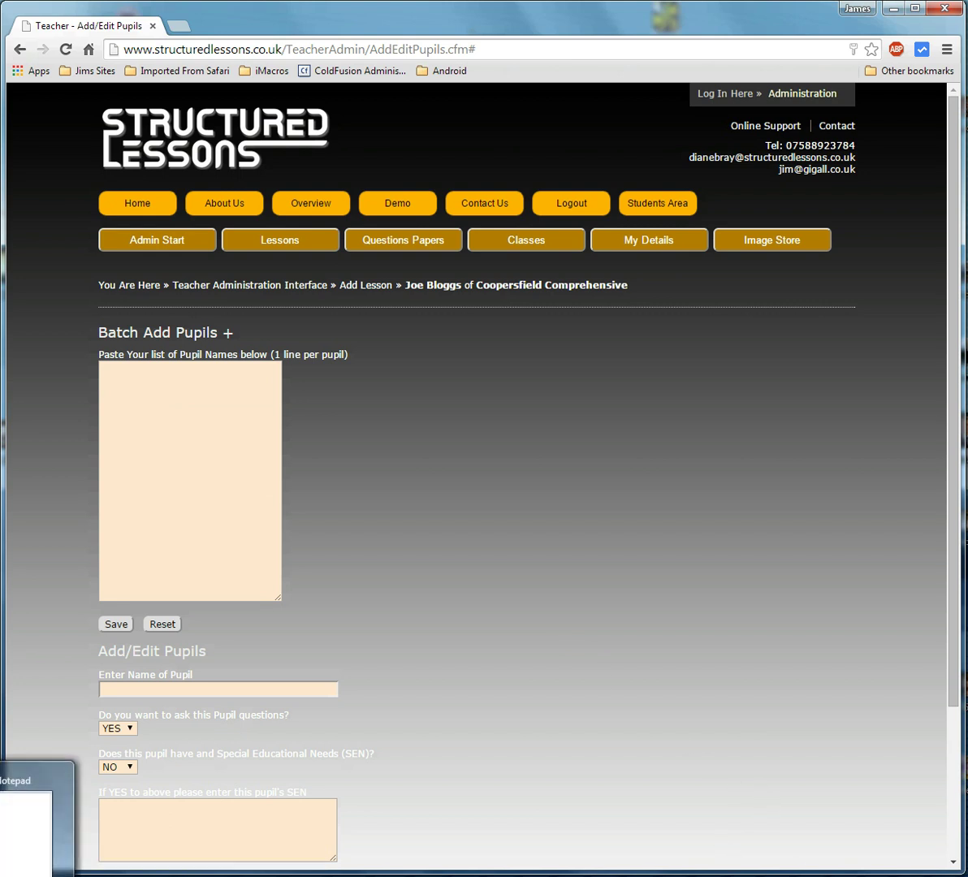
pyautogui.click(41, 820)
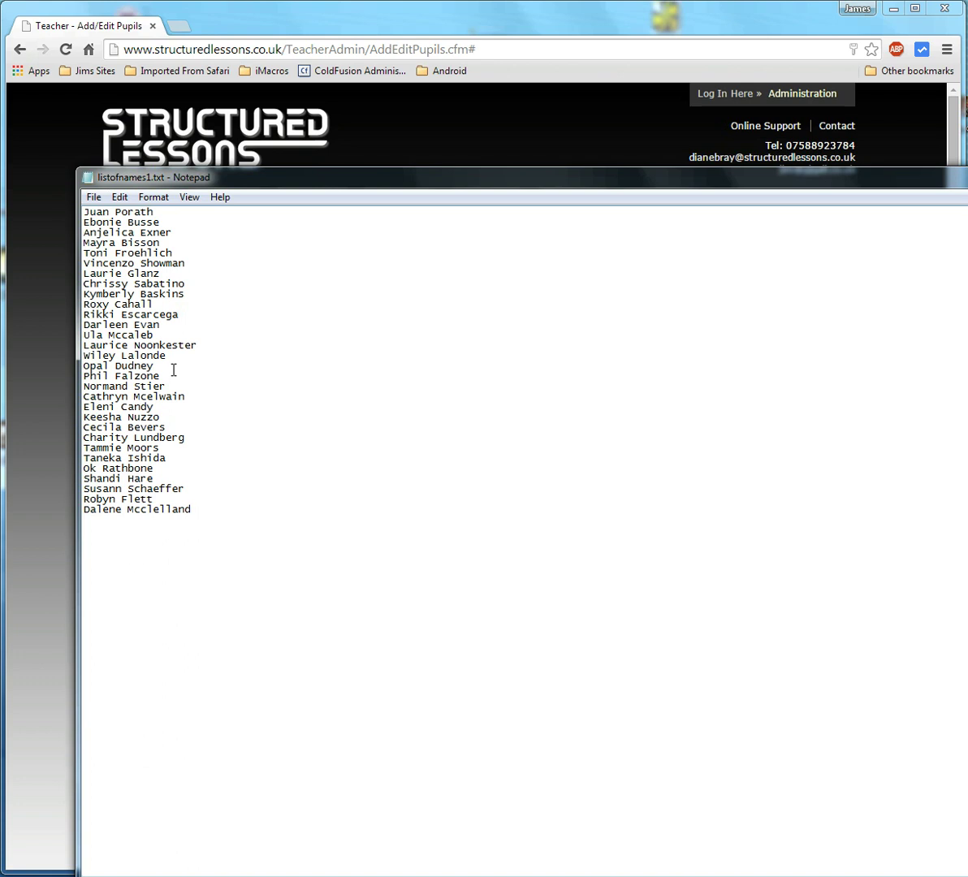
pyautogui.moveTo(84, 212); pyautogui.dragTo(203, 511)
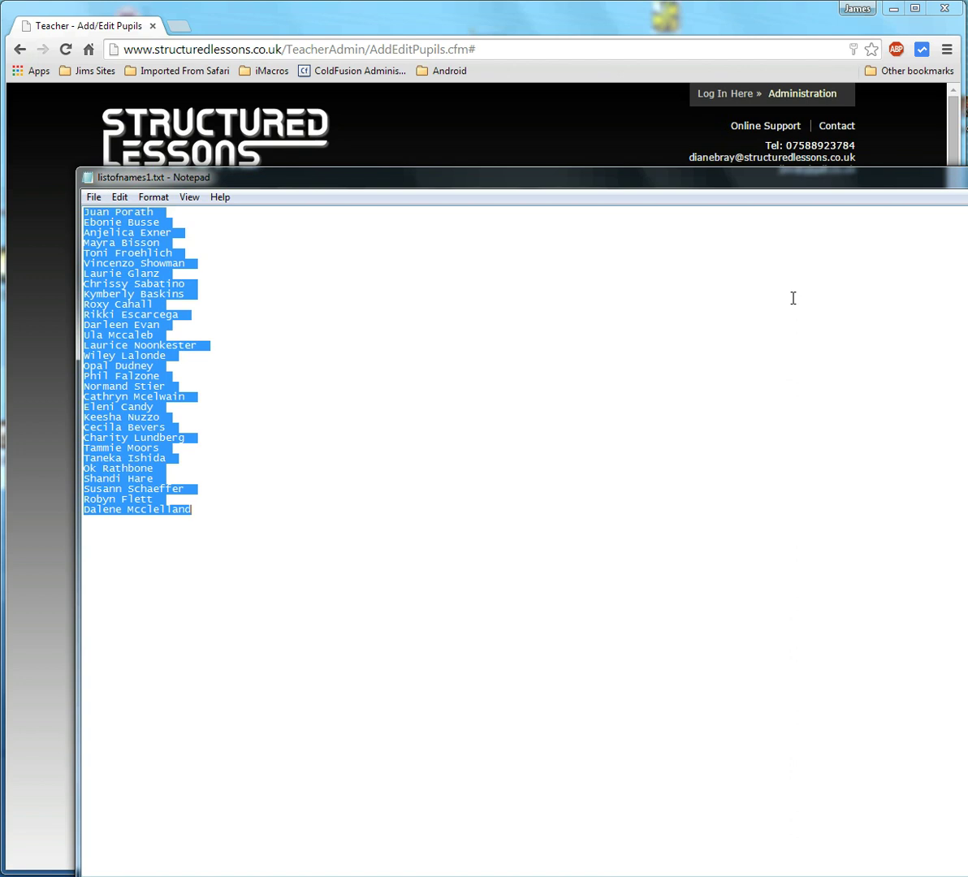
pyautogui.click(120, 196)
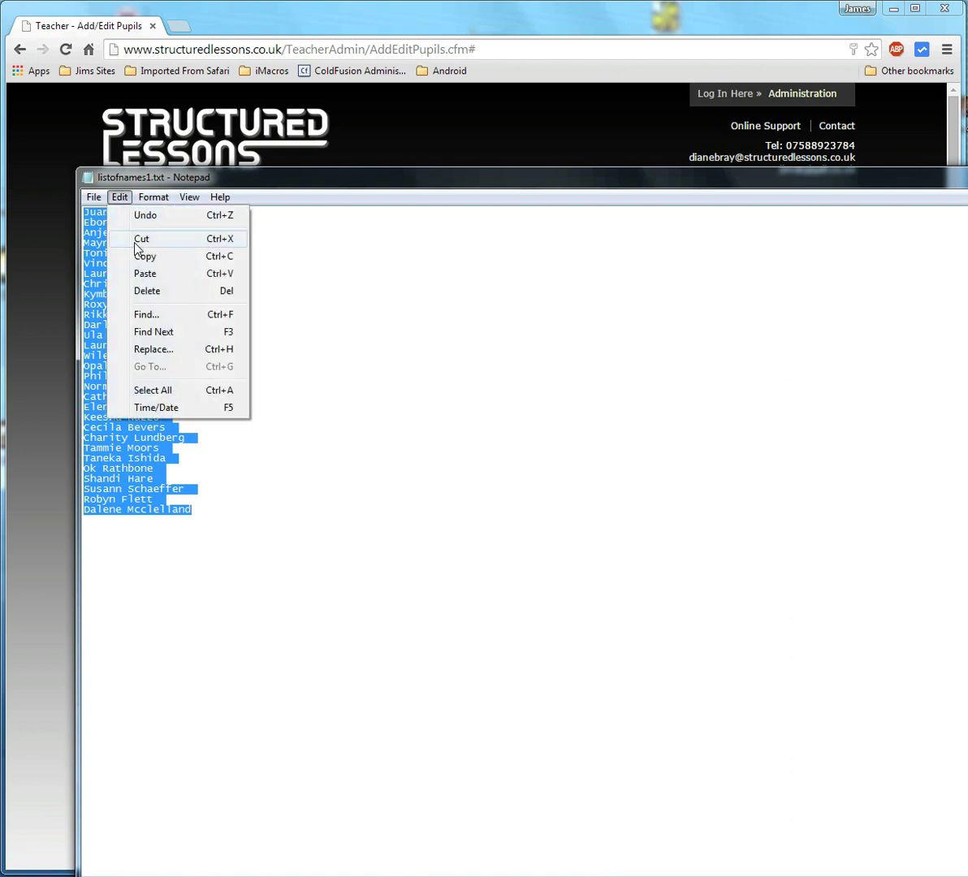
pyautogui.click(146, 257)
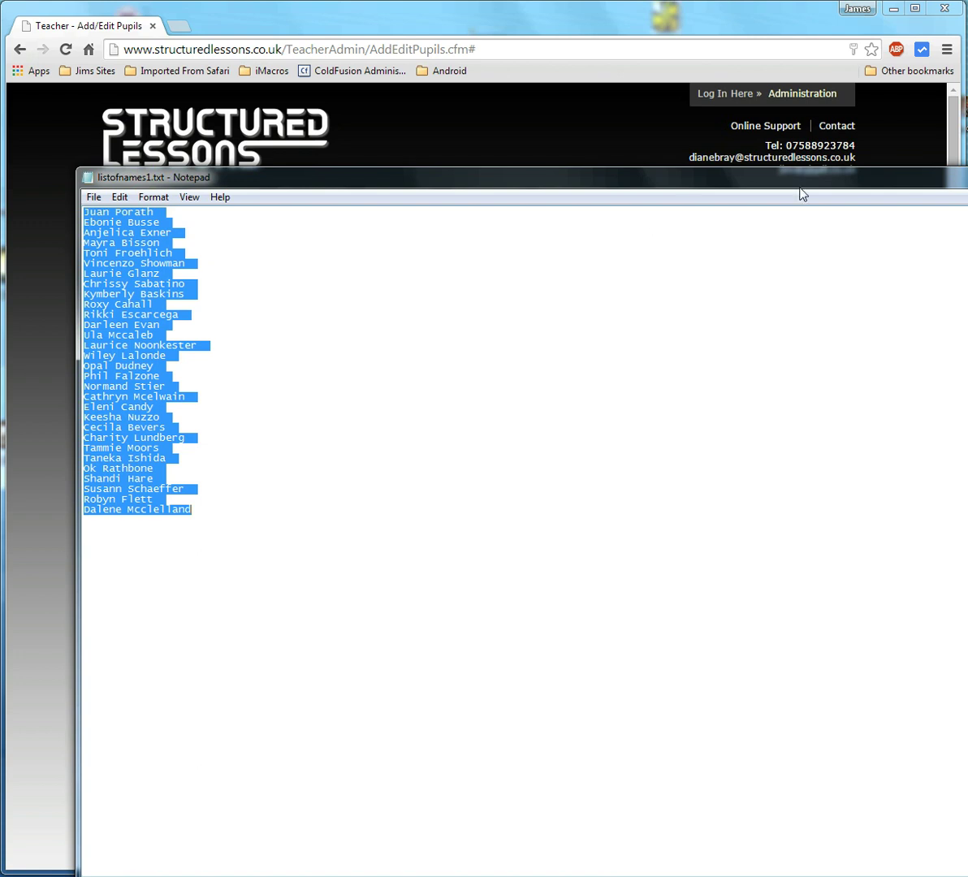
# - Return to the browser, paste the copied names into the batch pupil list for class 10A, and save
pyautogui.click(967, 173)
pyautogui.click(116, 380)
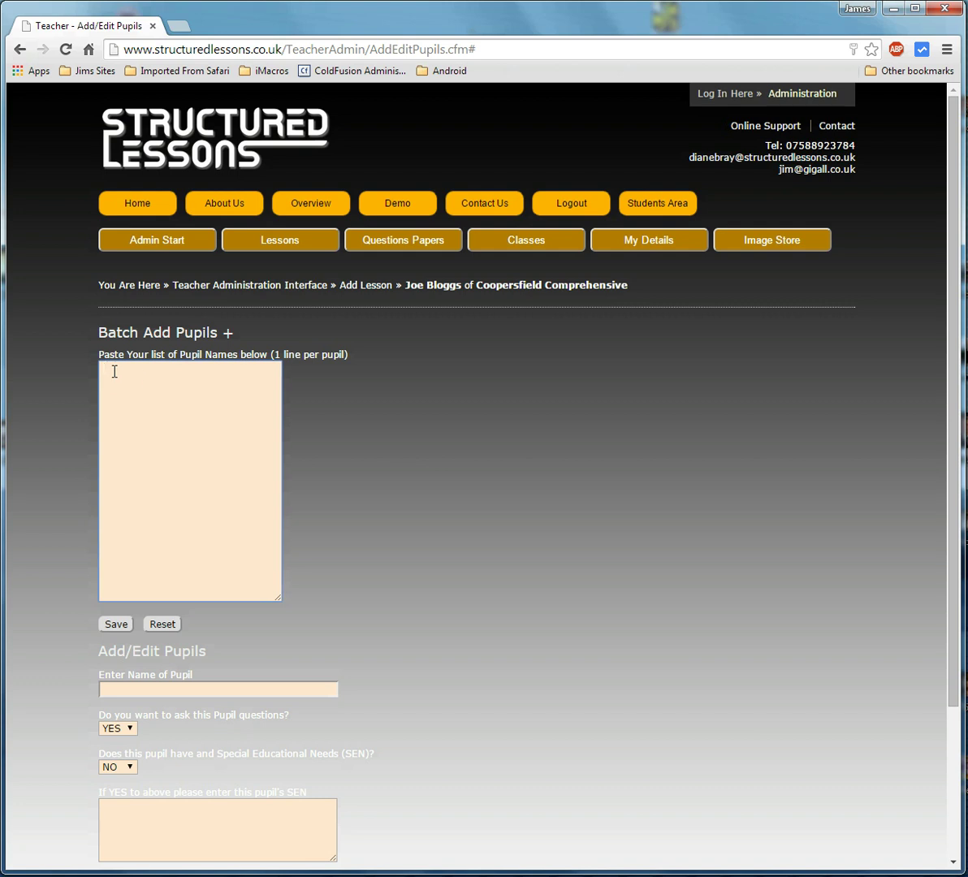
pyautogui.hotkey('ctrl', 'v')
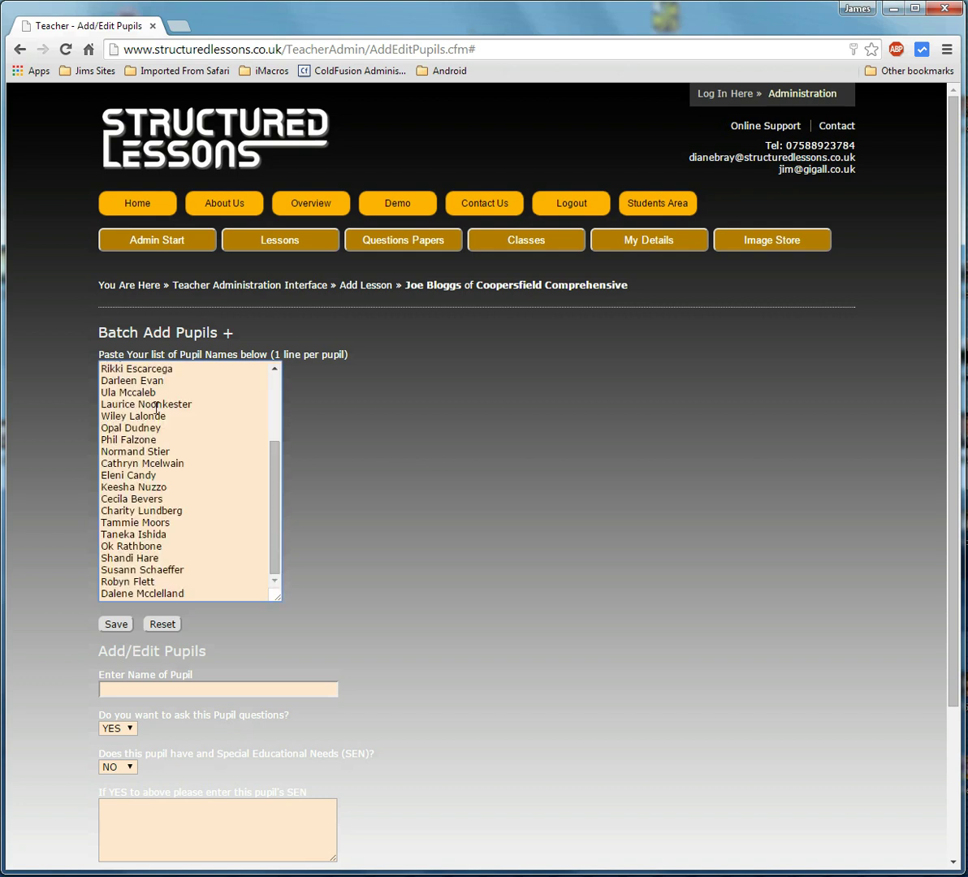
pyautogui.click(114, 626)
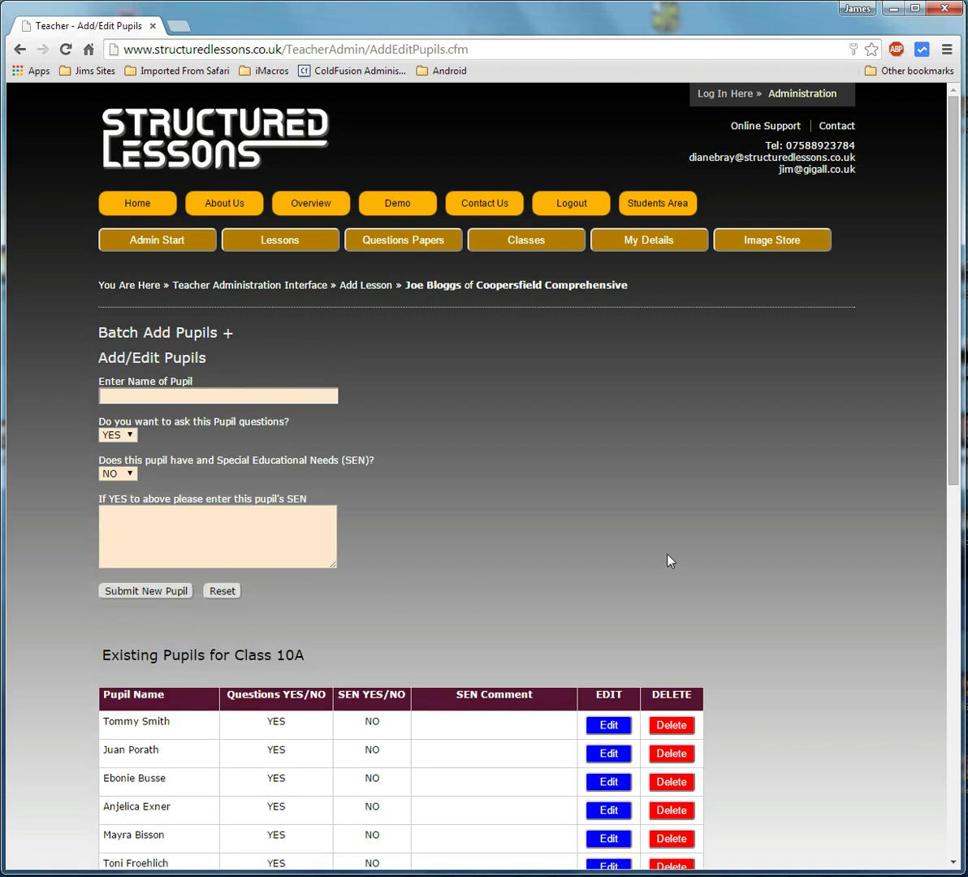
# - Look through the list of existing pupils for class 10A
pyautogui.moveTo(947, 428); pyautogui.dragTo(944, 572)
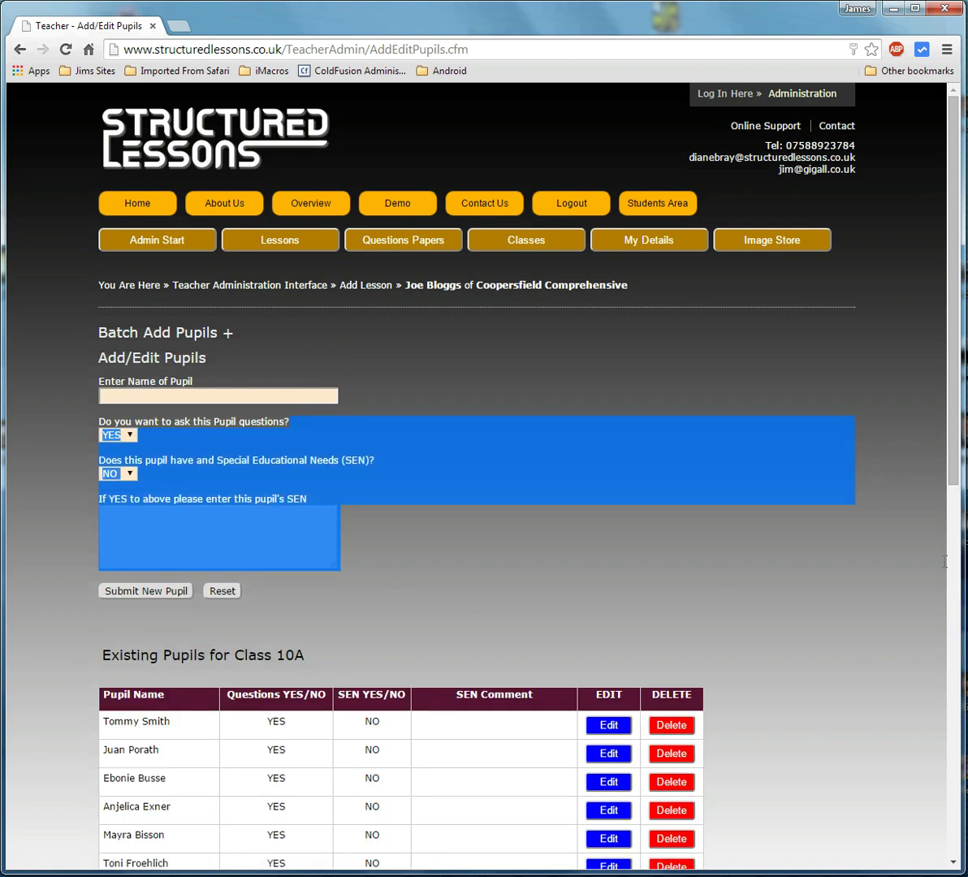
pyautogui.moveTo(952, 460); pyautogui.dragTo(946, 585)
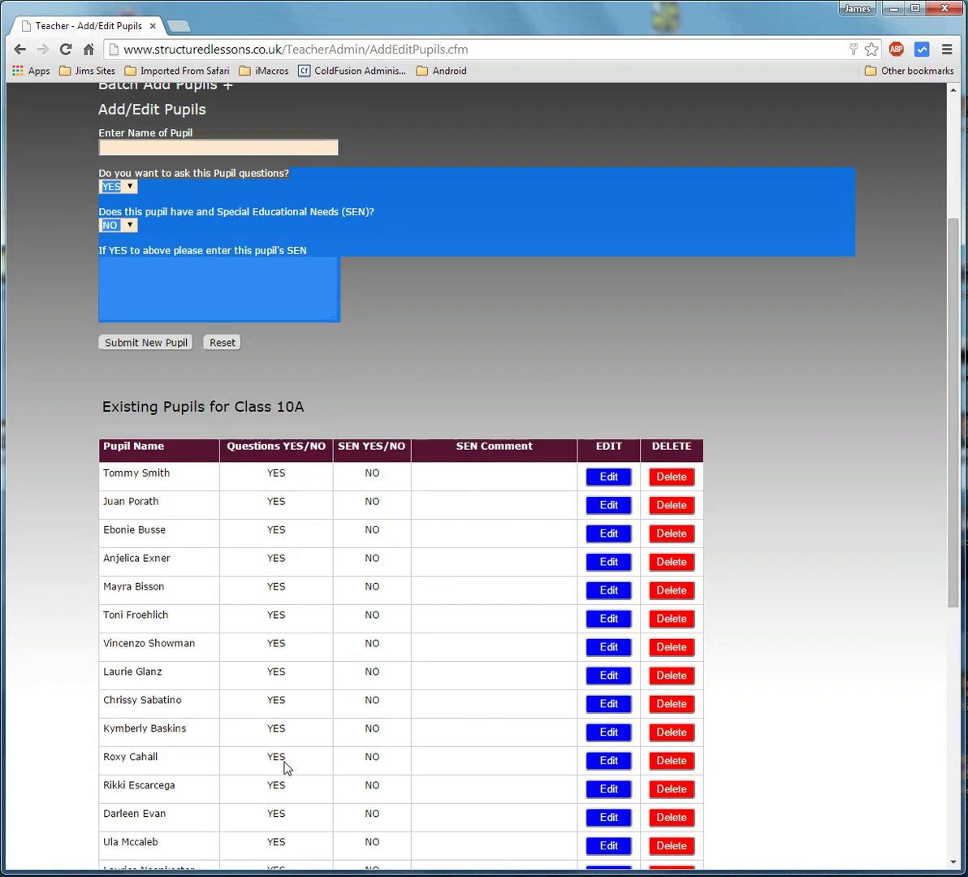
pyautogui.scroll(-6, 898, 538)
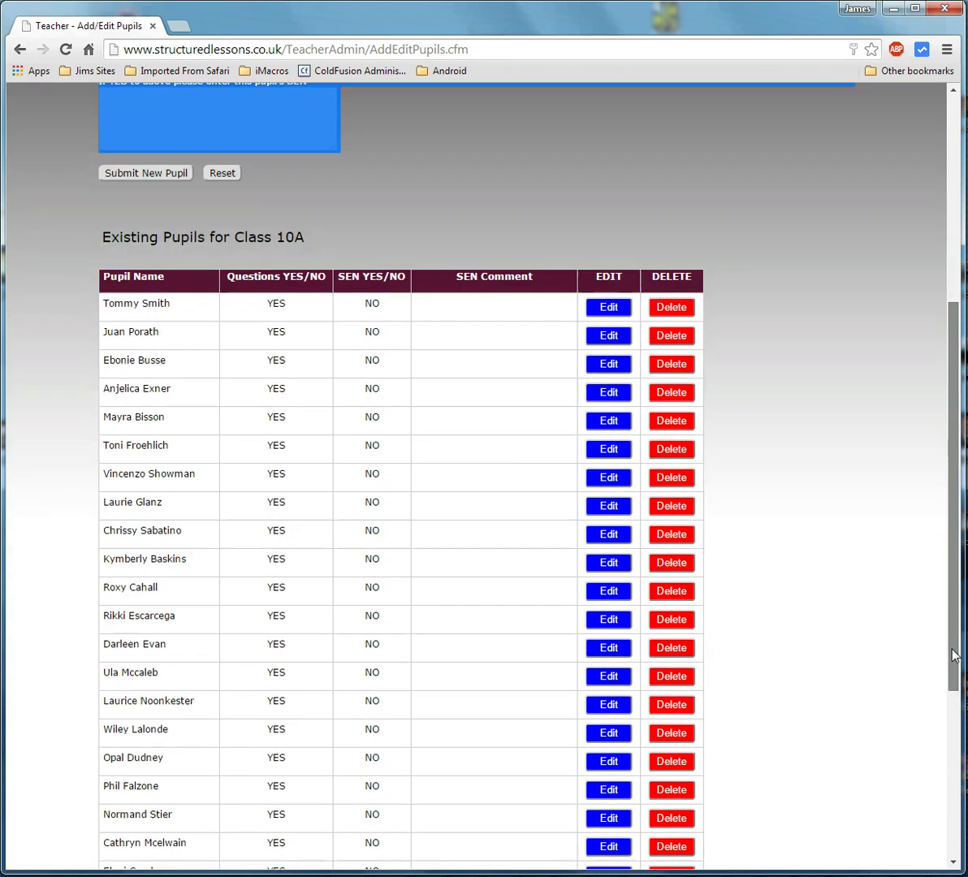
pyautogui.scroll(6, 915, 612)
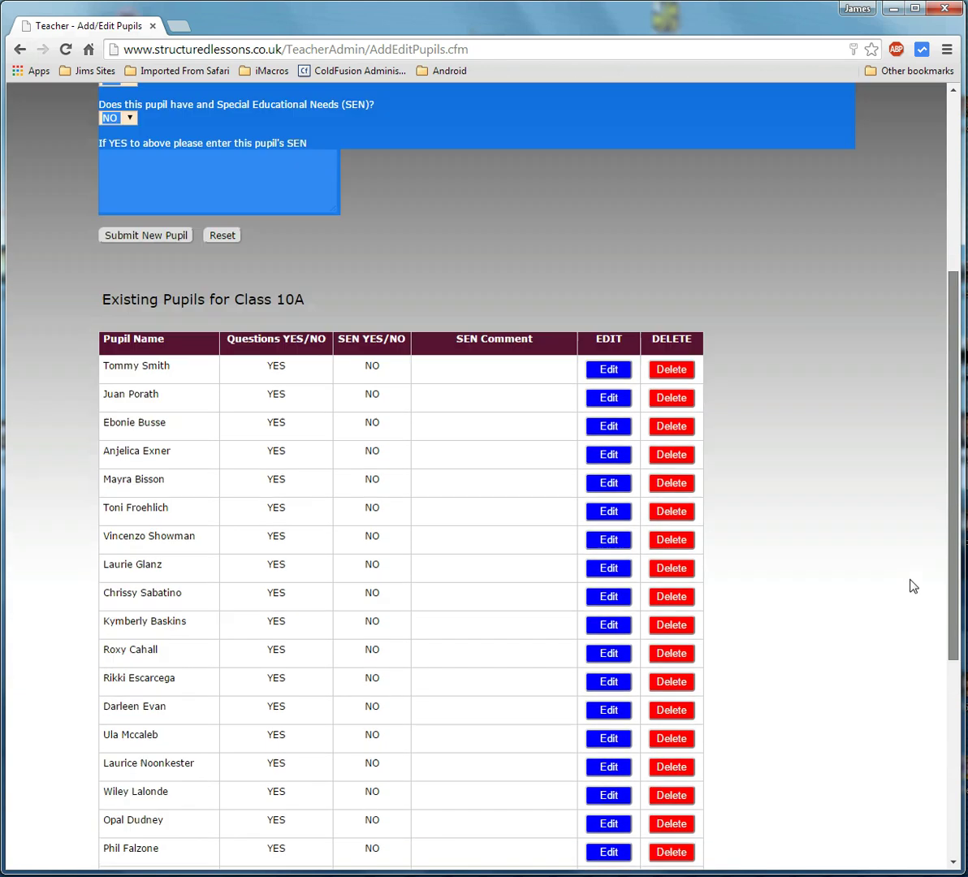
pyautogui.scroll(-2, 918, 569)
pyautogui.scroll(-3, 925, 632)
pyautogui.scroll(6, 926, 698)
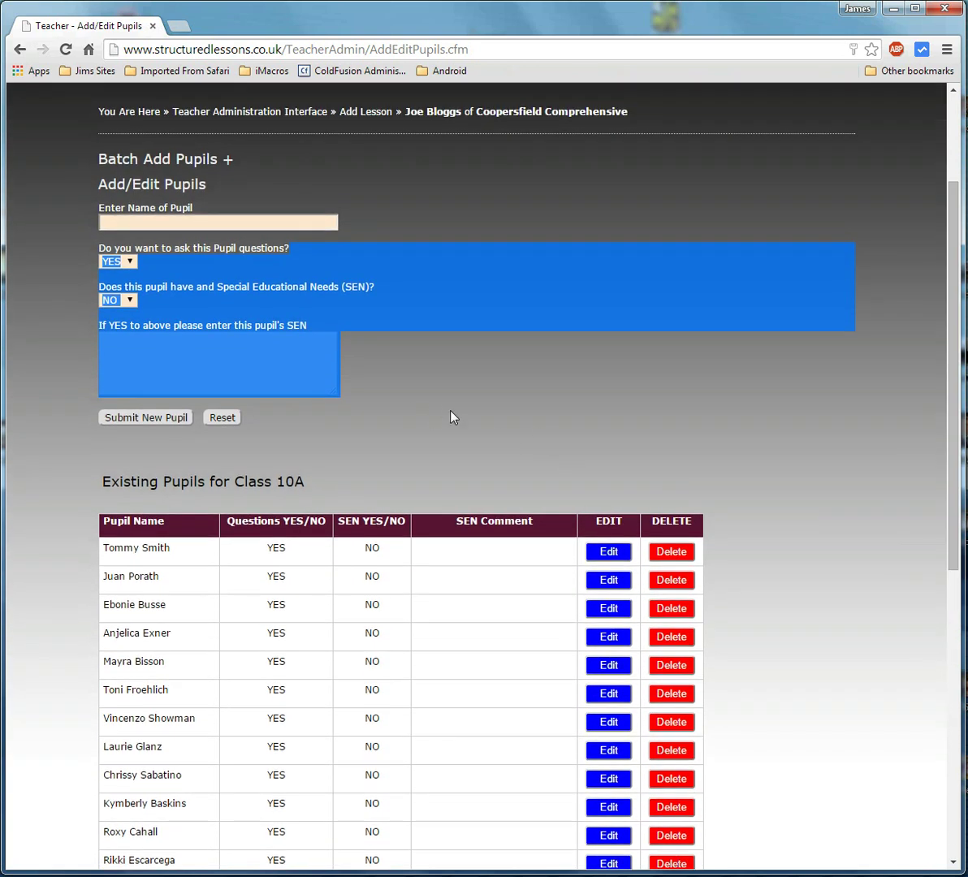
pyautogui.click(454, 418)
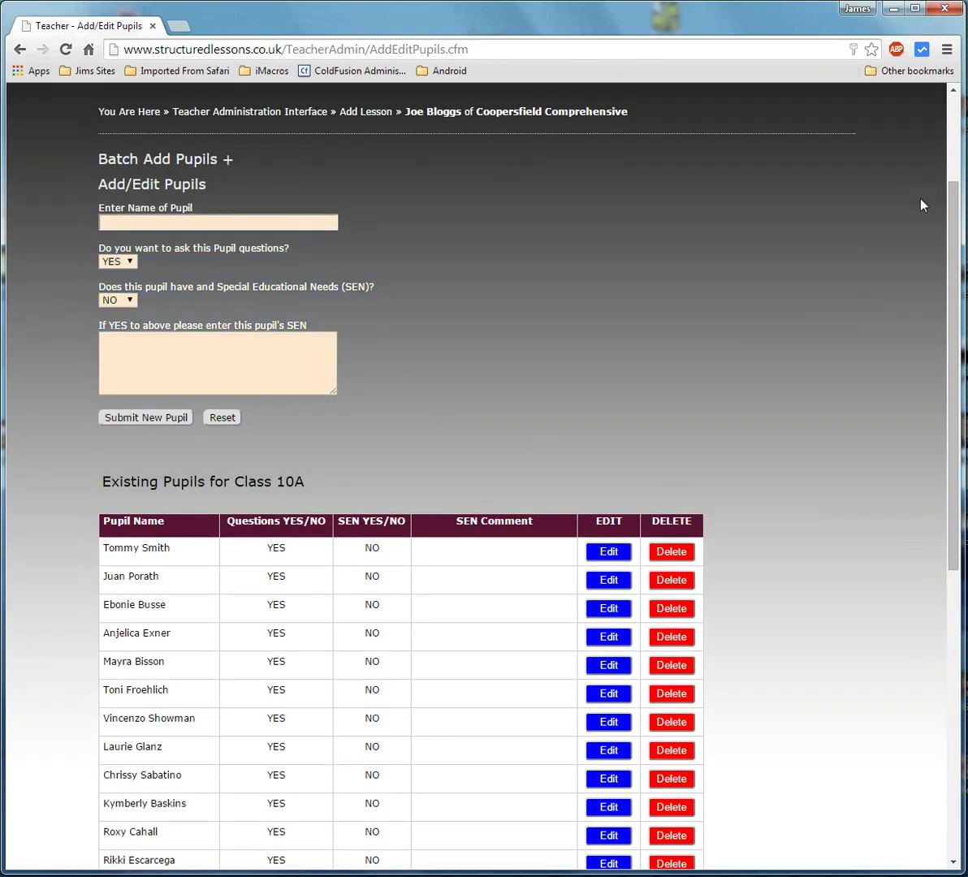
pyautogui.scroll(3, 934, 163)
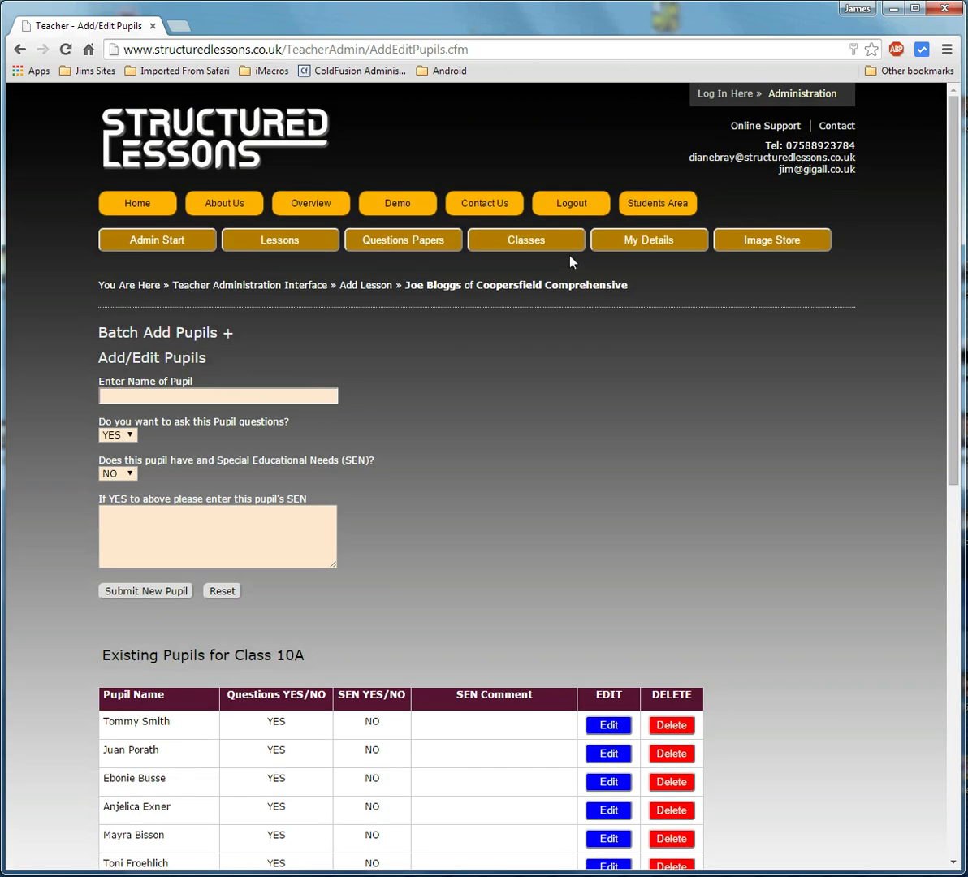
# - Return to the class list and open class 10A's details for editing
pyautogui.click(524, 240)
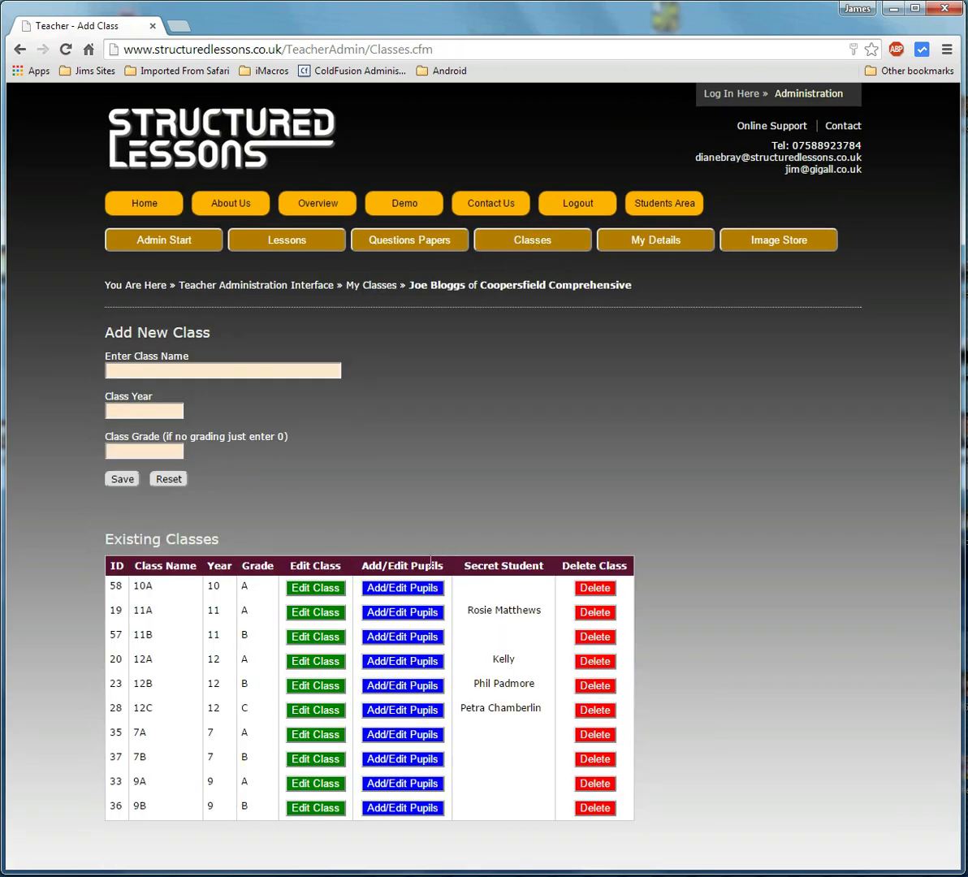
pyautogui.click(338, 592)
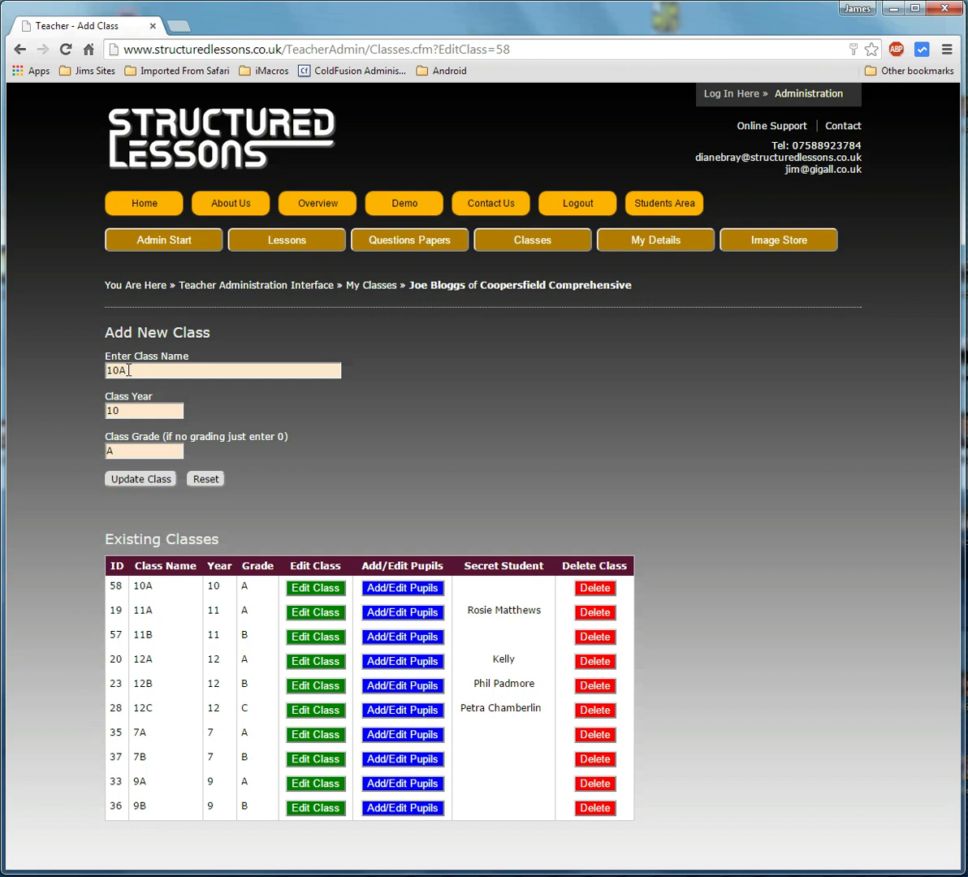
# - Open the pupils of class 10A and delete the first pupil in the list
pyautogui.click(403, 588)
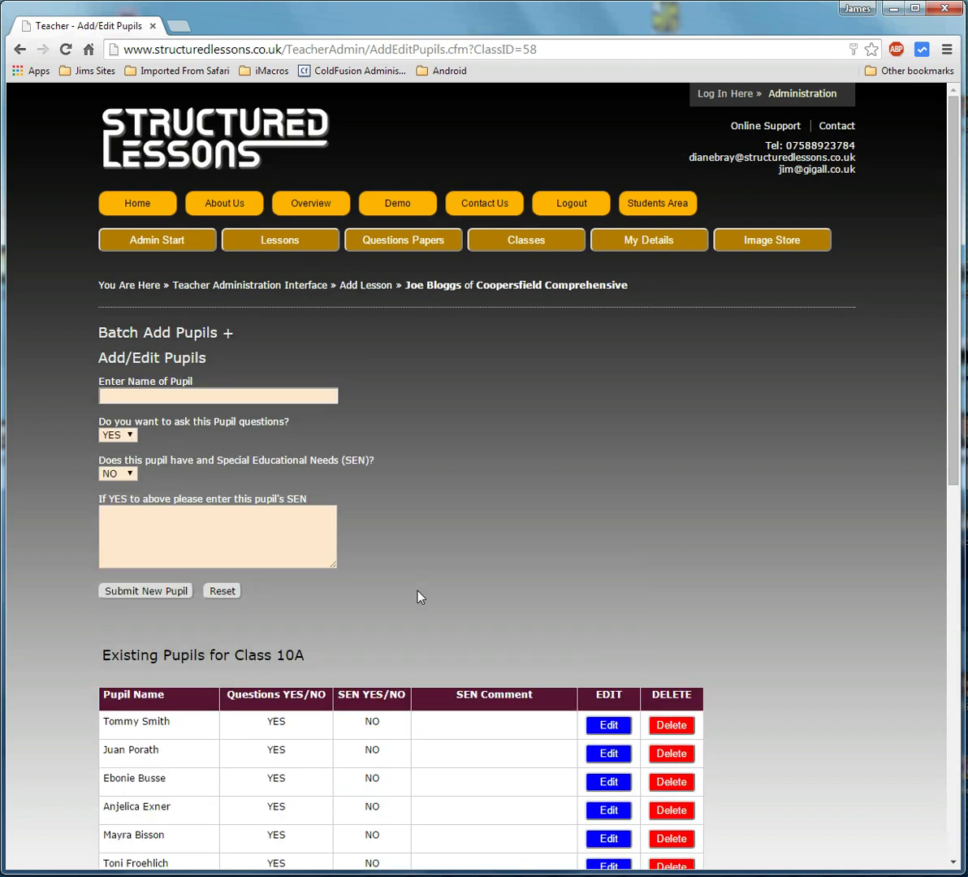
pyautogui.moveTo(955, 429); pyautogui.dragTo(815, 797)
pyautogui.moveTo(947, 720); pyautogui.dragTo(681, 519)
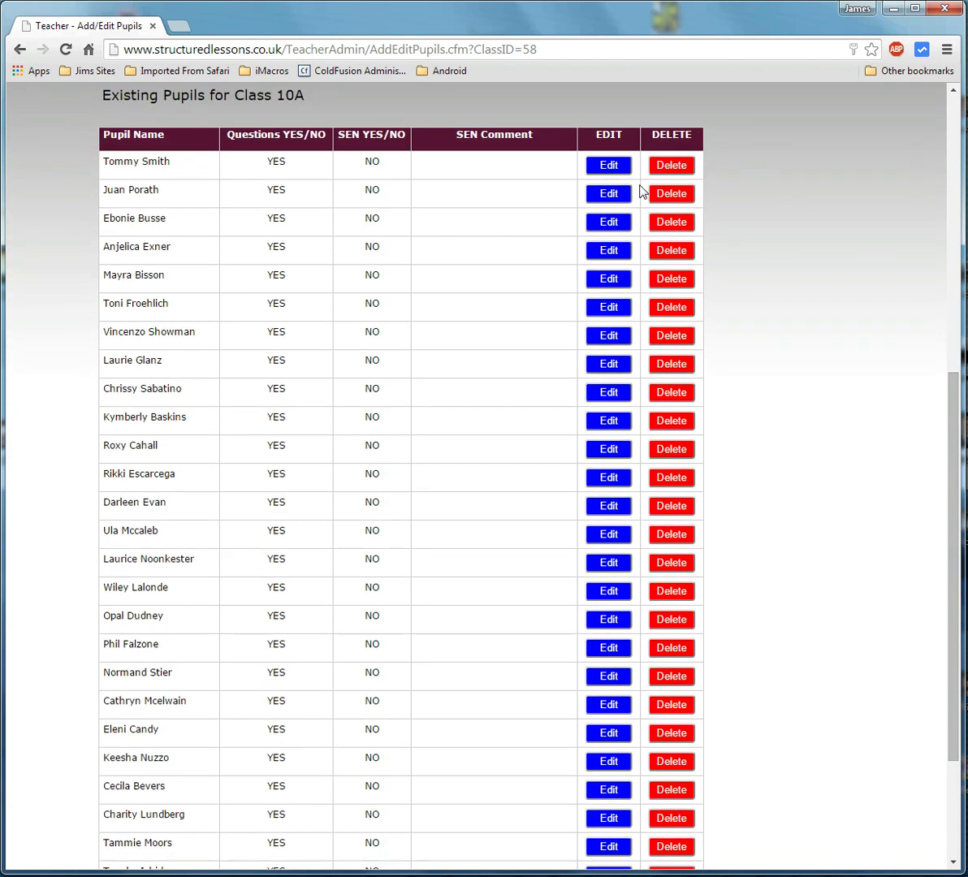
pyautogui.click(675, 166)
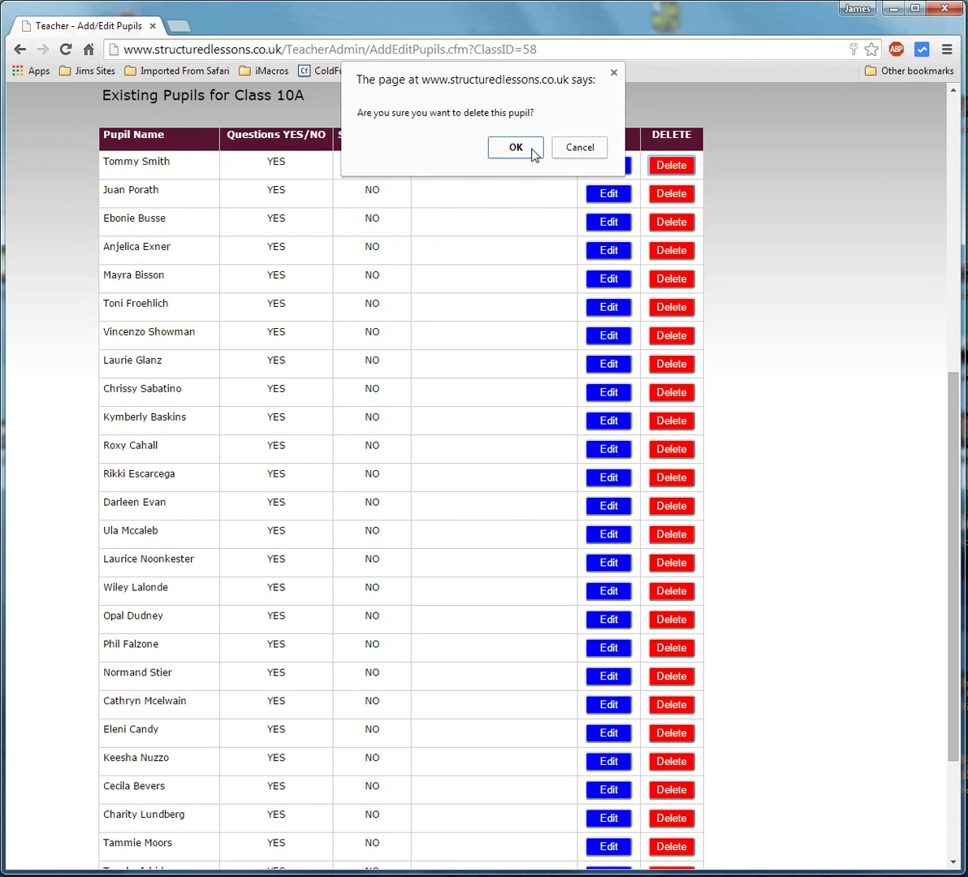
pyautogui.click(501, 152)
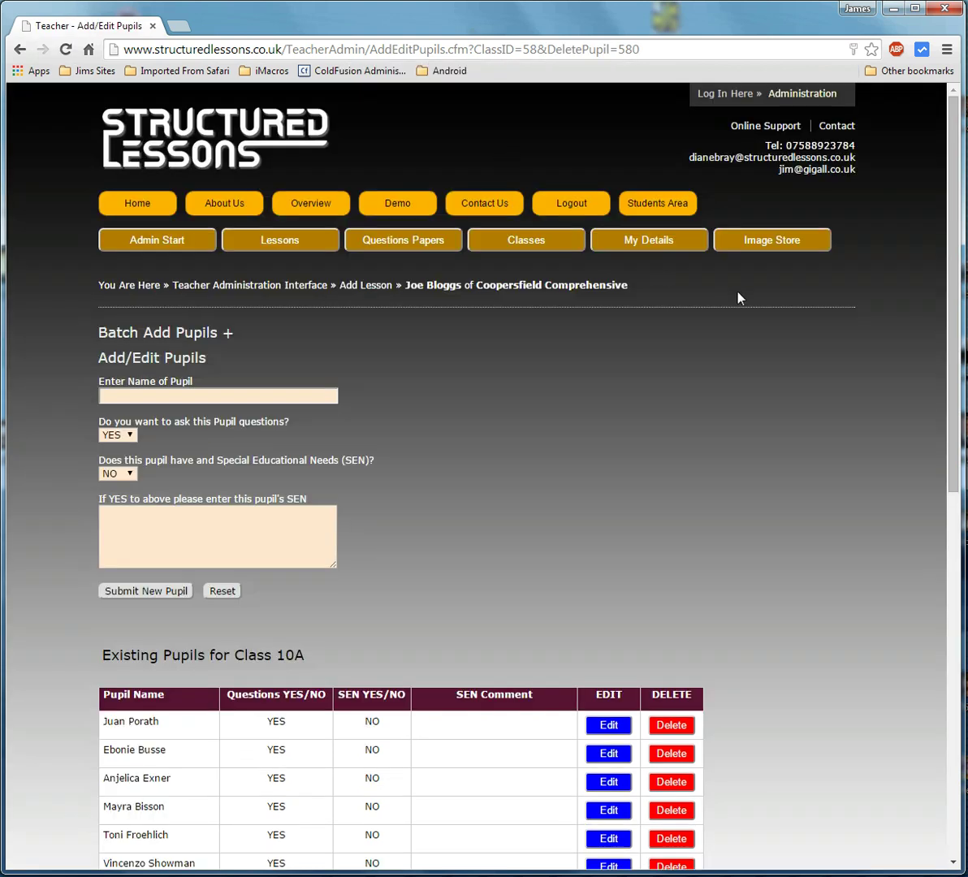
# - Check the remaining pupils of class 10A and log out of the teacher account
pyautogui.scroll(-5, 933, 317)
pyautogui.scroll(3, 940, 487)
pyautogui.scroll(2, 940, 321)
pyautogui.click(579, 207)
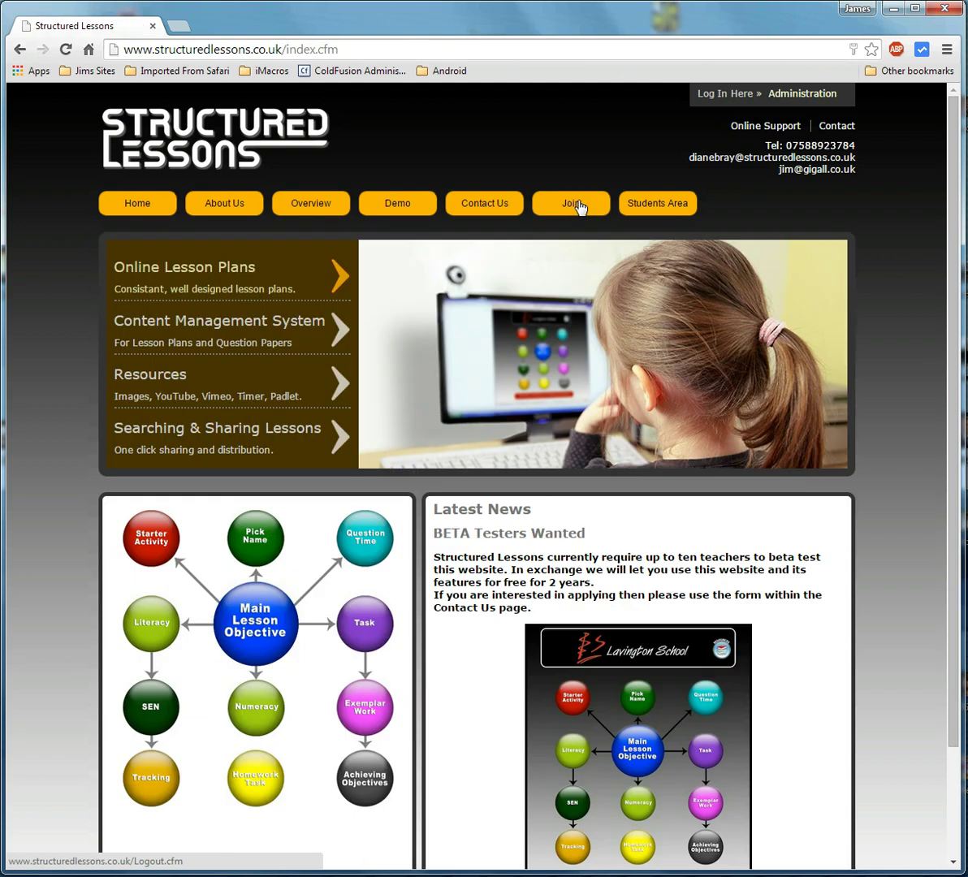